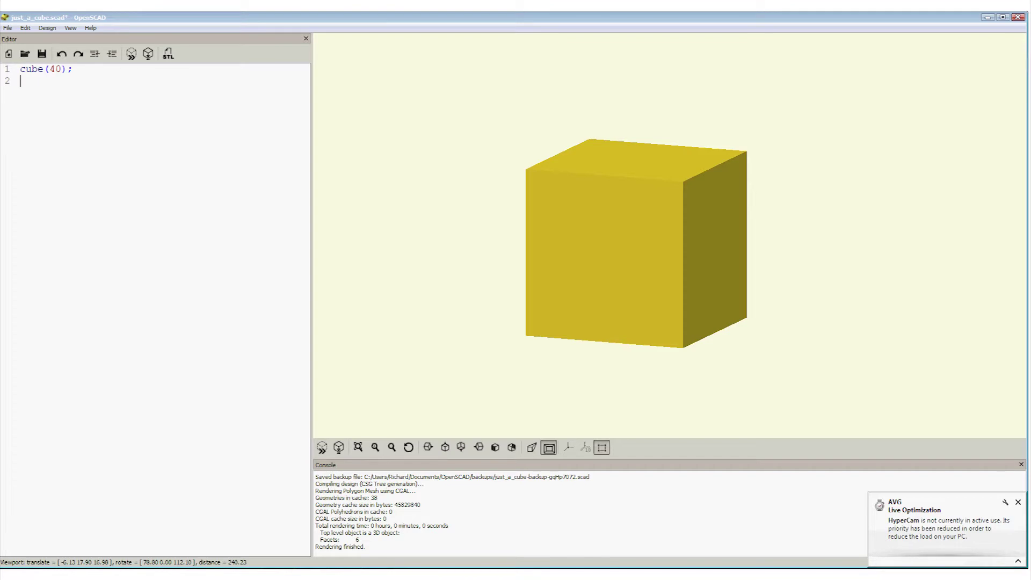
{"action": "left_click", "coordinate": [7, 28]}
{"action": "mouse_move", "coordinate": [32, 144]}
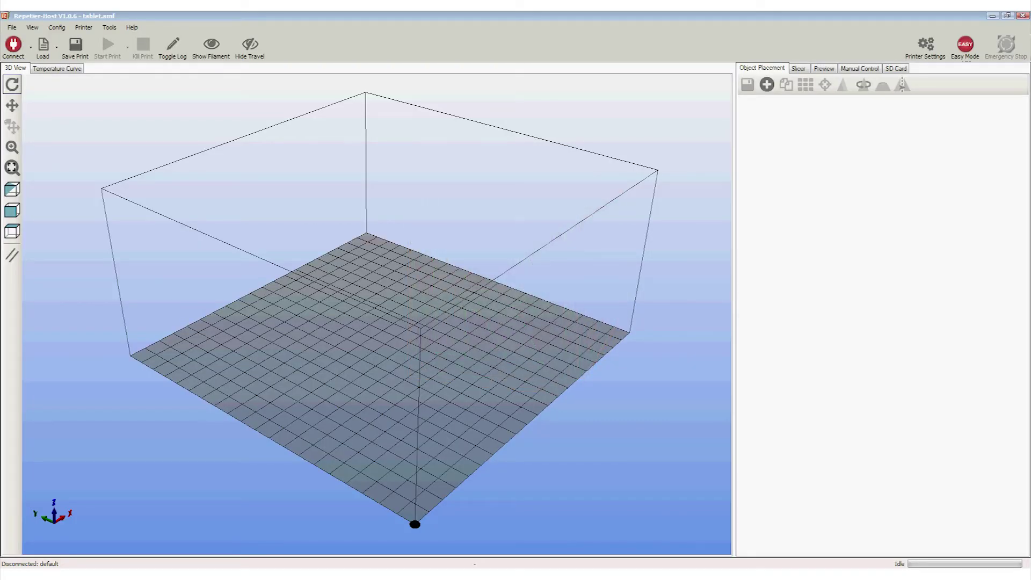
Switch to Repetier-Host and load the recent file just_a_cube.stl onto the print bed.
{"action": "left_click", "coordinate": [12, 27]}
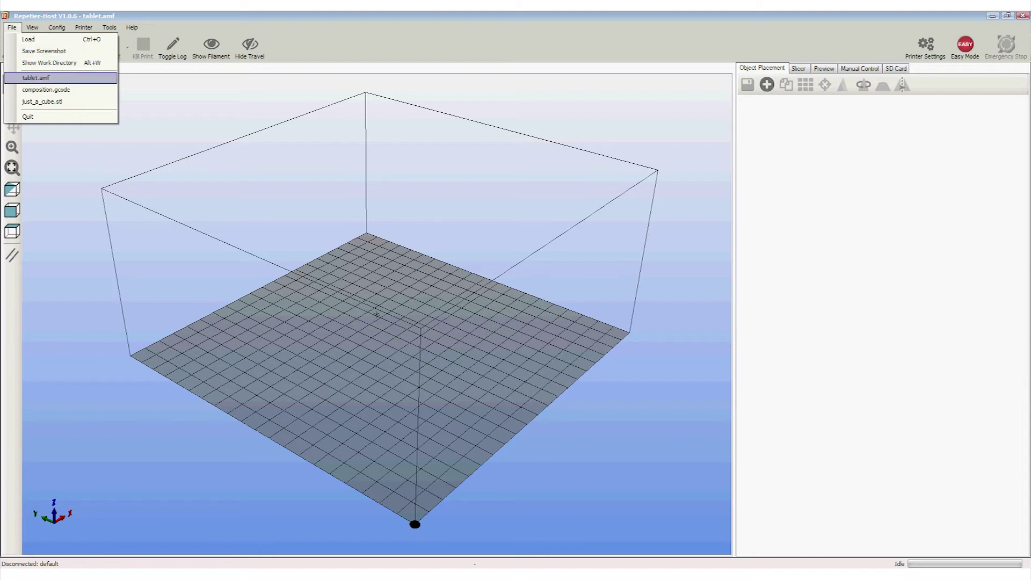
{"action": "left_click", "coordinate": [32, 101]}
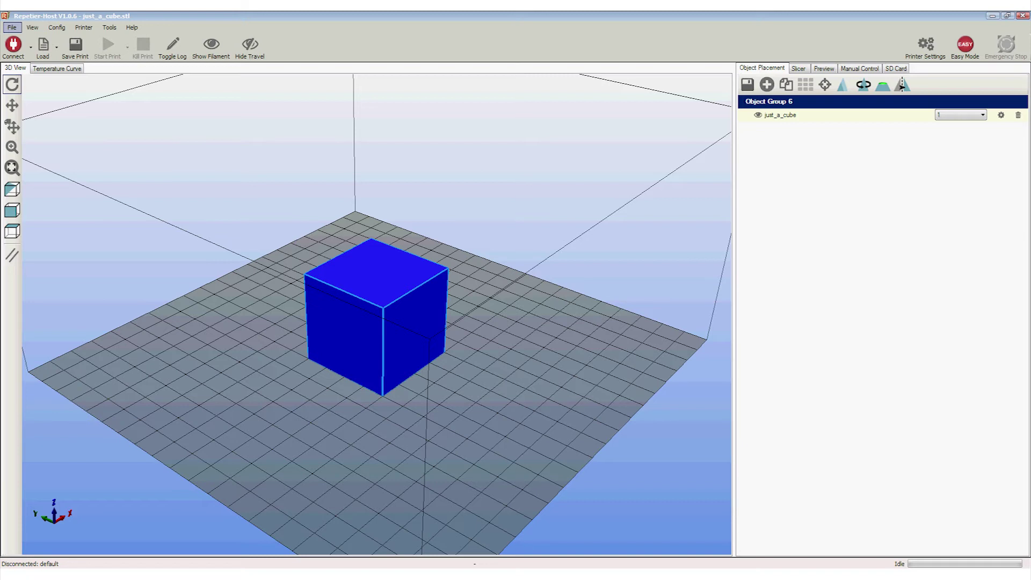
Load tablet.amf and further copies of just_a_cube.stl alongside the cube on the print bed.
{"action": "left_click", "coordinate": [11, 27]}
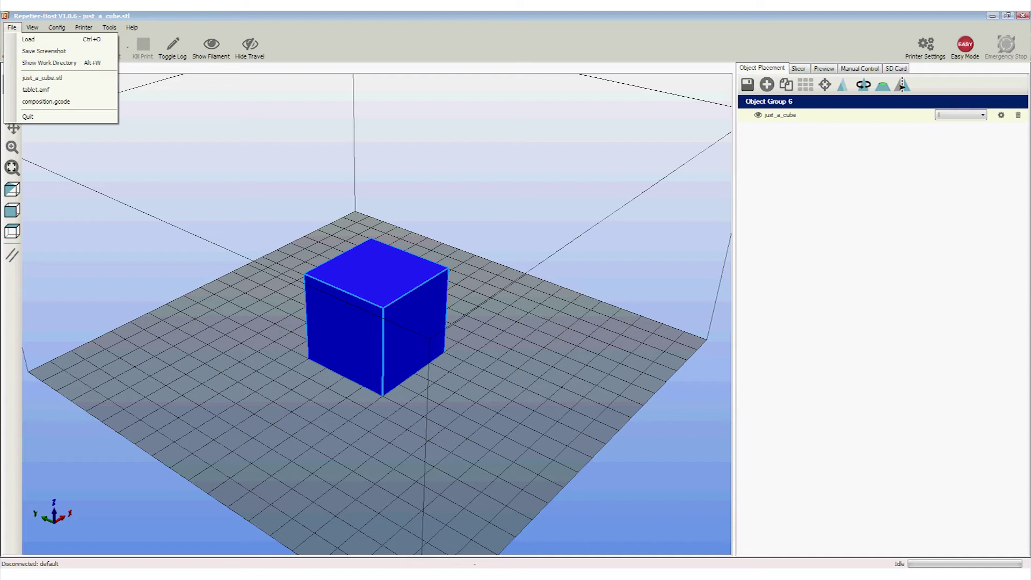
{"action": "left_click", "coordinate": [32, 89]}
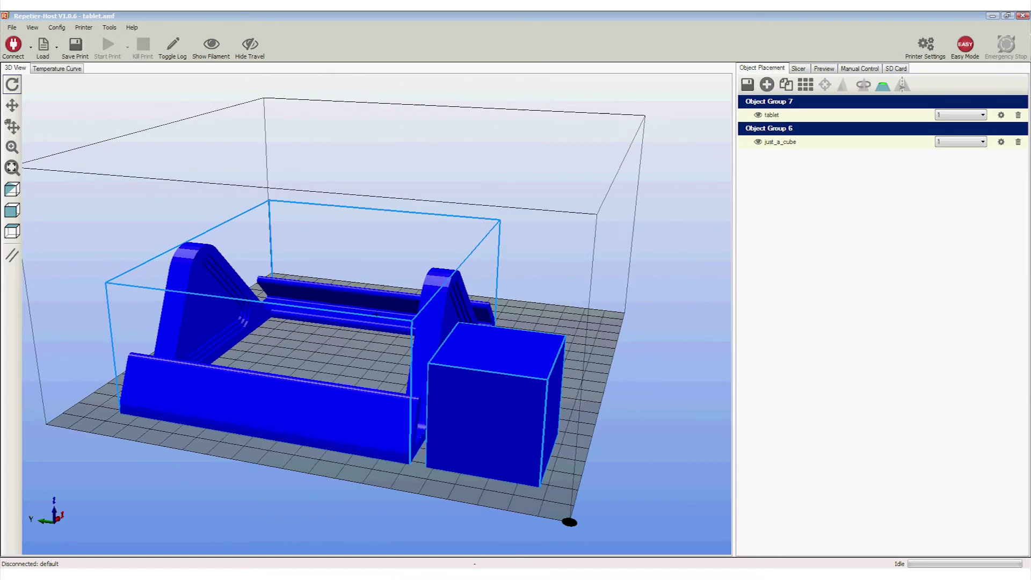
{"action": "left_click", "coordinate": [11, 27]}
{"action": "left_click", "coordinate": [32, 85]}
{"action": "left_click", "coordinate": [11, 27]}
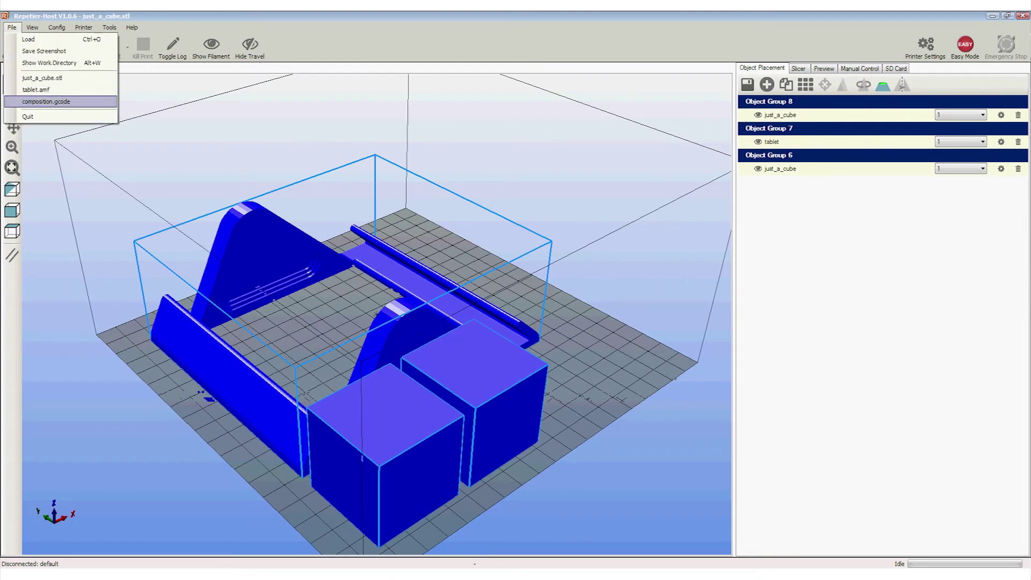
{"action": "left_click", "coordinate": [32, 77]}
{"action": "left_click_drag", "start_coordinate": [377, 314], "coordinate": [559, 396]}
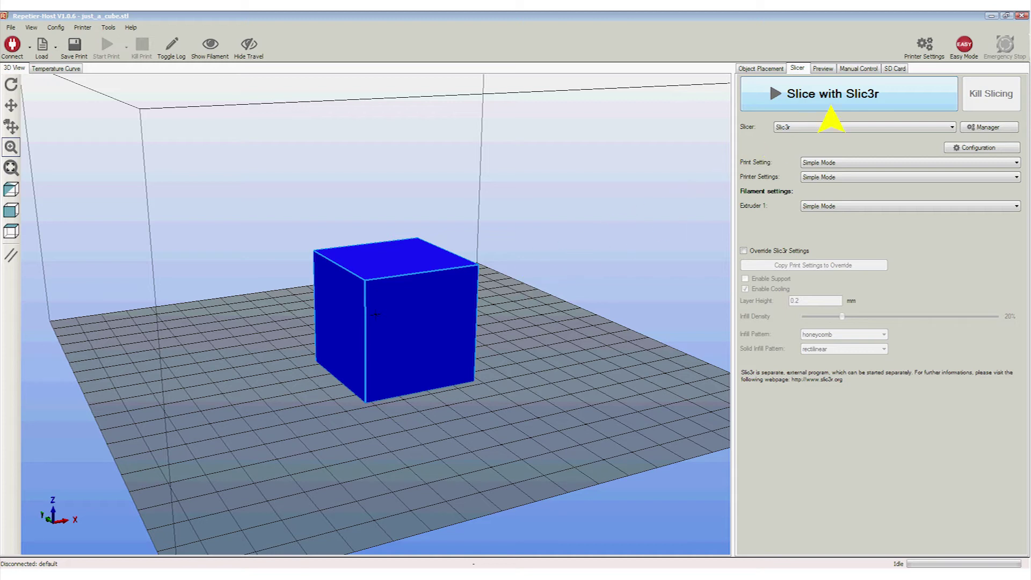
Slice the cube with Slic3r and take a close look at the layered toolpath preview.
{"action": "left_click", "coordinate": [831, 94]}
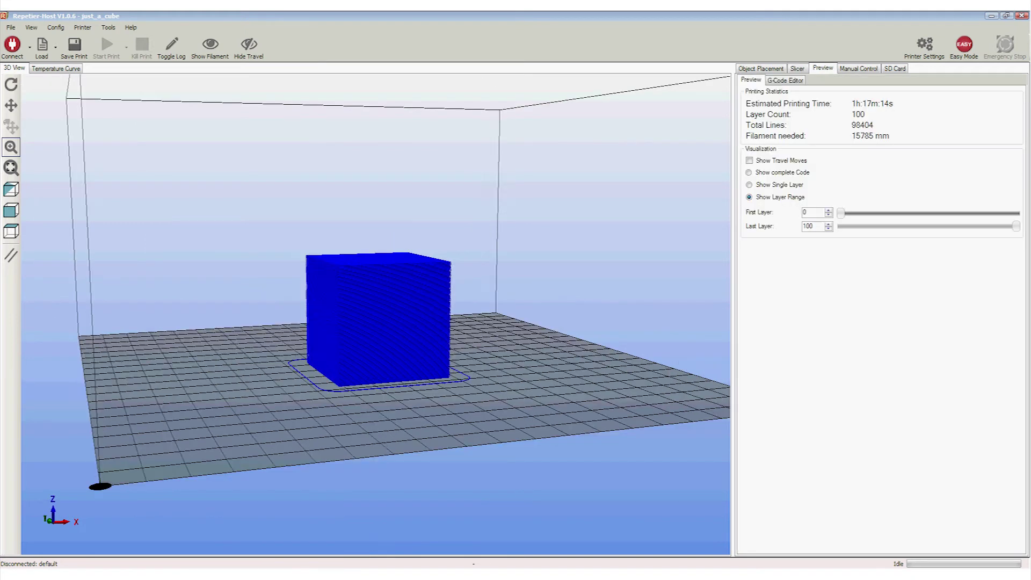
{"action": "scroll", "coordinate": [375, 311], "scroll_direction": "up", "scroll_amount": 5}
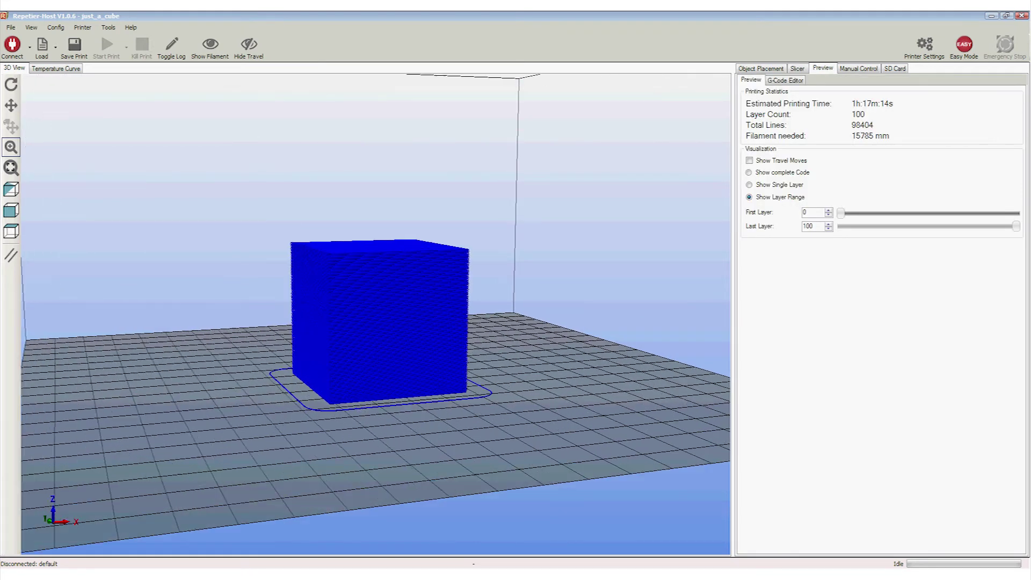
{"action": "scroll", "coordinate": [375, 311], "scroll_direction": "up", "scroll_amount": 3}
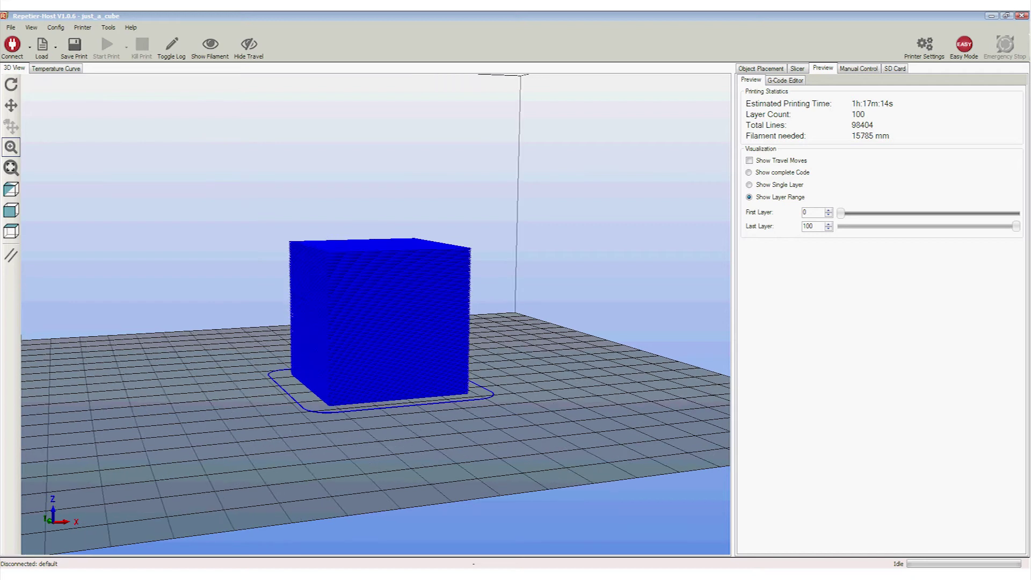
{"action": "scroll", "coordinate": [376, 312], "scroll_direction": "up", "scroll_amount": 6}
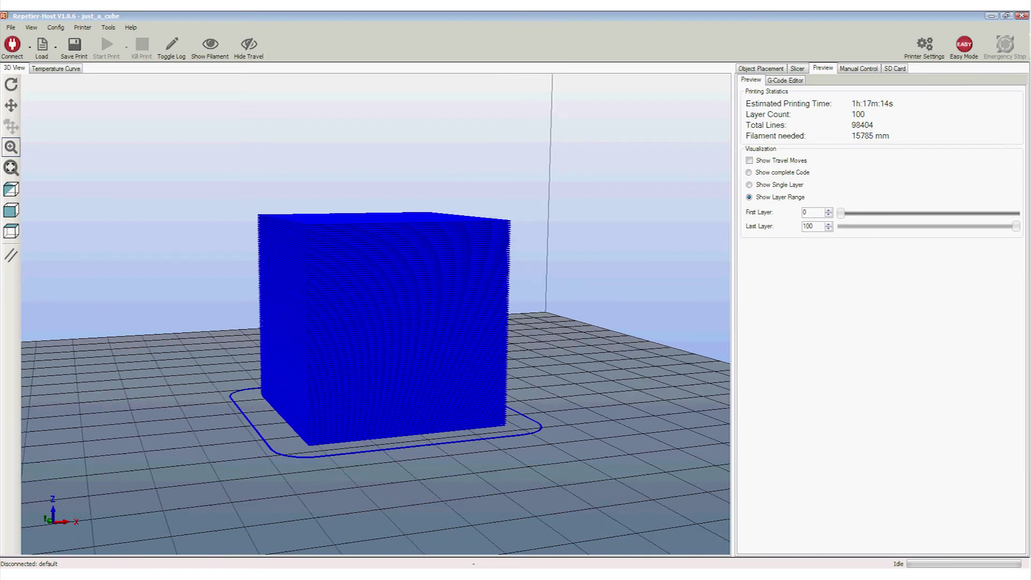
{"action": "scroll", "coordinate": [375, 311], "scroll_direction": "up", "scroll_amount": 5}
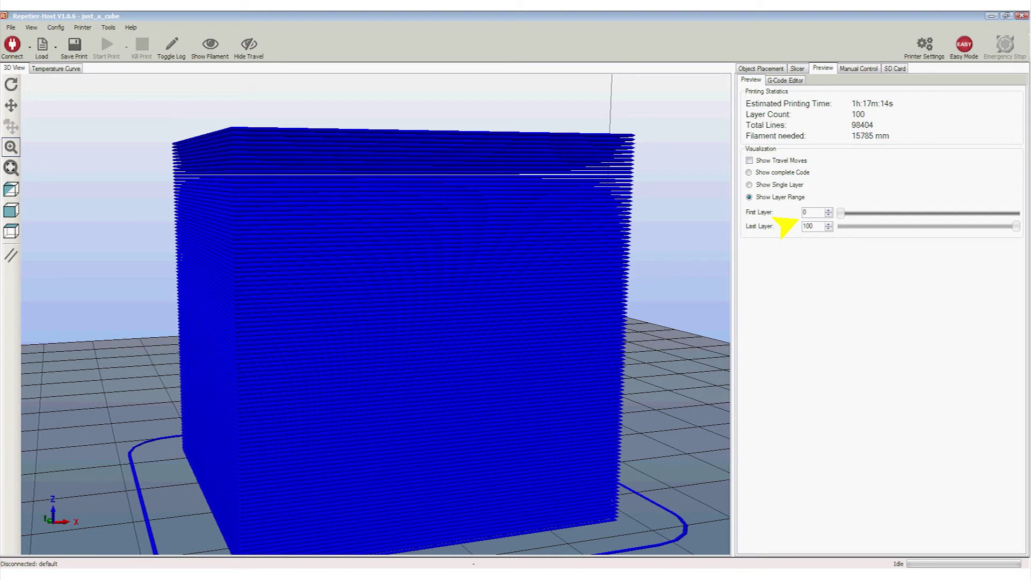
Limit the layer preview to last layer 1 and build the cube up layer by layer to layer 100.
{"action": "type", "text": "1"}
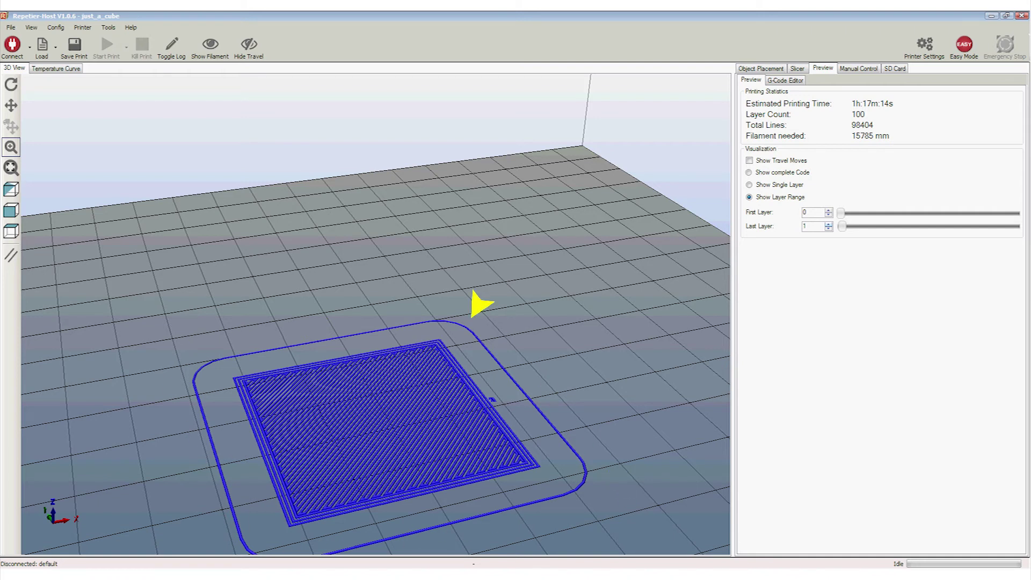
{"action": "key", "text": "Up"}
{"action": "key", "text": "Up"}
{"action": "key", "text": "Up"}
{"action": "key", "text": "Up"}
{"action": "key", "text": "Up"}
{"action": "key", "text": "Up"}
{"action": "key", "text": "Up"}
{"action": "key", "text": "Up"}
{"action": "key", "text": "Up"}
{"action": "key", "text": "Up"}
{"action": "key", "text": "Up"}
{"action": "key", "text": "Up"}
{"action": "key", "text": "Up"}
{"action": "key", "text": "Up"}
{"action": "key", "text": "Up"}
{"action": "key", "text": "Up"}
{"action": "key", "text": "Up"}
{"action": "key", "text": "Up"}
{"action": "key", "text": "Up"}
{"action": "key", "text": "Up"}
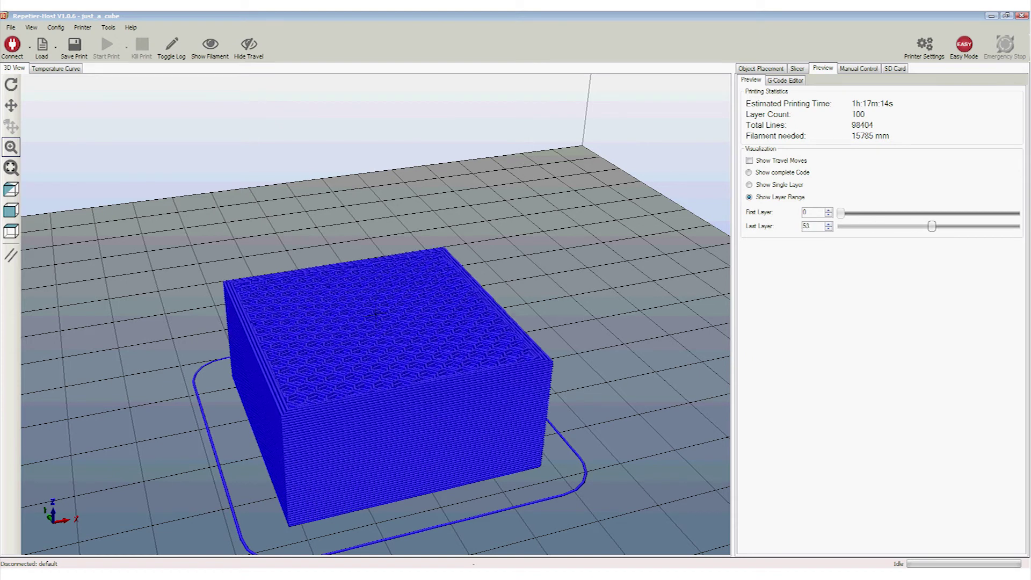
{"action": "key", "text": "Up"}
{"action": "key", "text": "Up"}
{"action": "key", "text": "Up"}
{"action": "key", "text": "Up"}
{"action": "key", "text": "Up"}
{"action": "key", "text": "Up"}
{"action": "key", "text": "Up"}
{"action": "key", "text": "Up"}
{"action": "key", "text": "Up"}
{"action": "key", "text": "Up"}
{"action": "key", "text": "Up"}
{"action": "key", "text": "Up"}
{"action": "key", "text": "Up"}
{"action": "key", "text": "Up"}
{"action": "key", "text": "Up"}
{"action": "key", "text": "Up"}
{"action": "key", "text": "Up"}
{"action": "key", "text": "Up"}
{"action": "key", "text": "Up"}
{"action": "key", "text": "Up"}
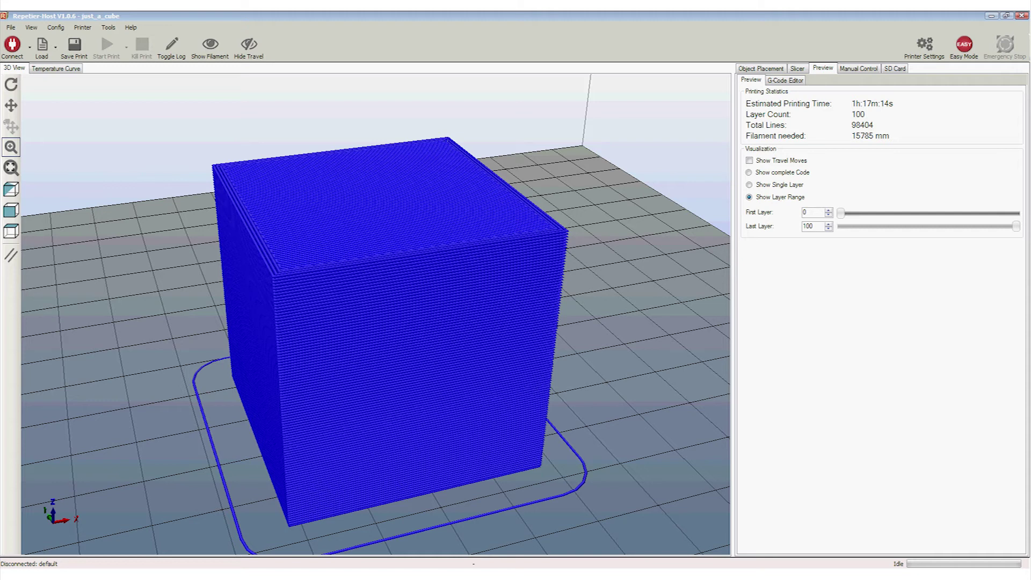
Lower the preview's last layer to 88 and examine the cube's infill from above.
{"action": "left_click_drag", "start_coordinate": [376, 215], "coordinate": [376, 314]}
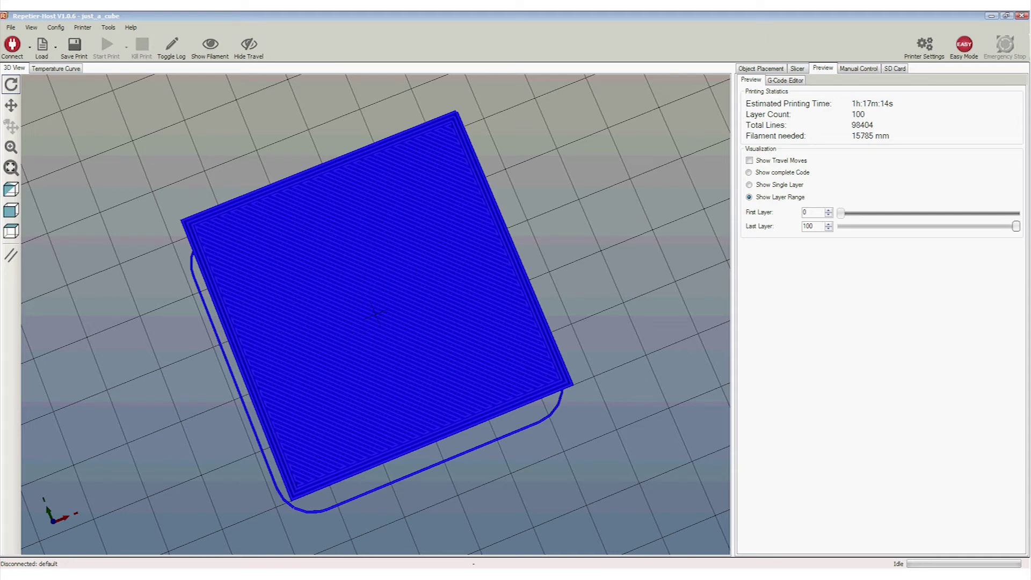
{"action": "left_click_drag", "start_coordinate": [1016, 226], "coordinate": [994, 226]}
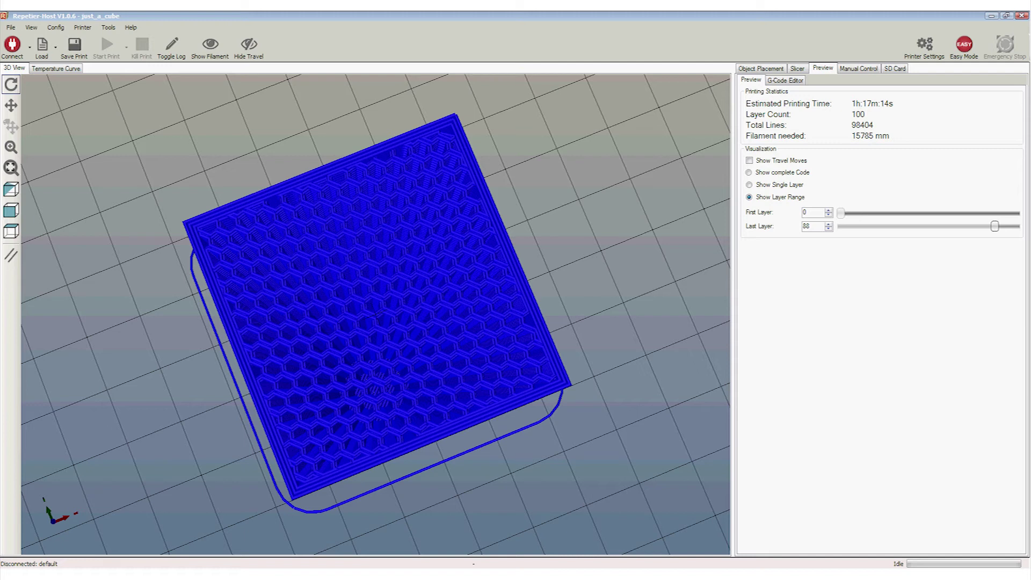
Reset the preview's last layer to 0, step up through the bottom layers to 4, and set it to 100.
{"action": "key", "text": "Home"}
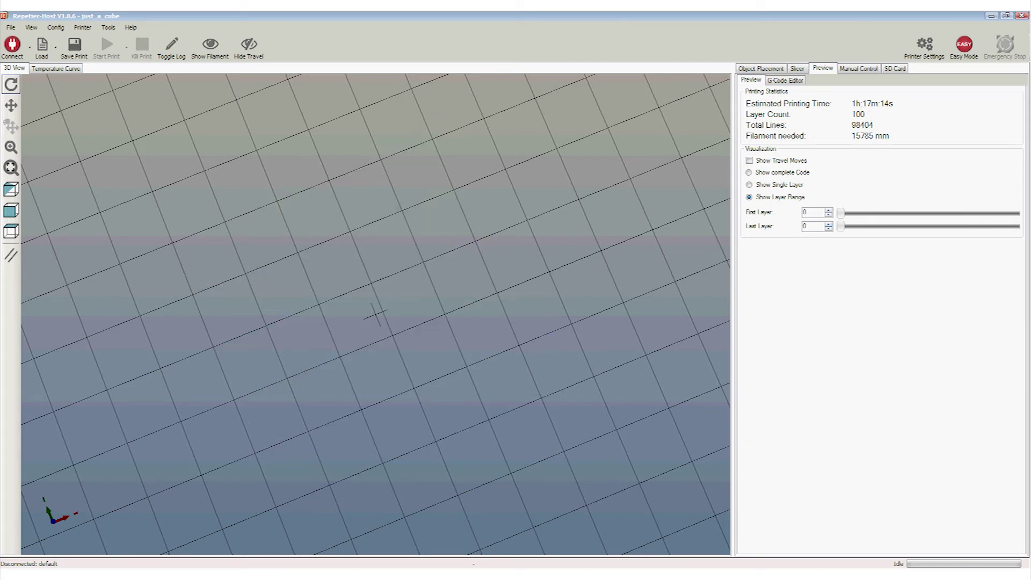
{"action": "key", "text": "Right"}
{"action": "key", "text": "Right"}
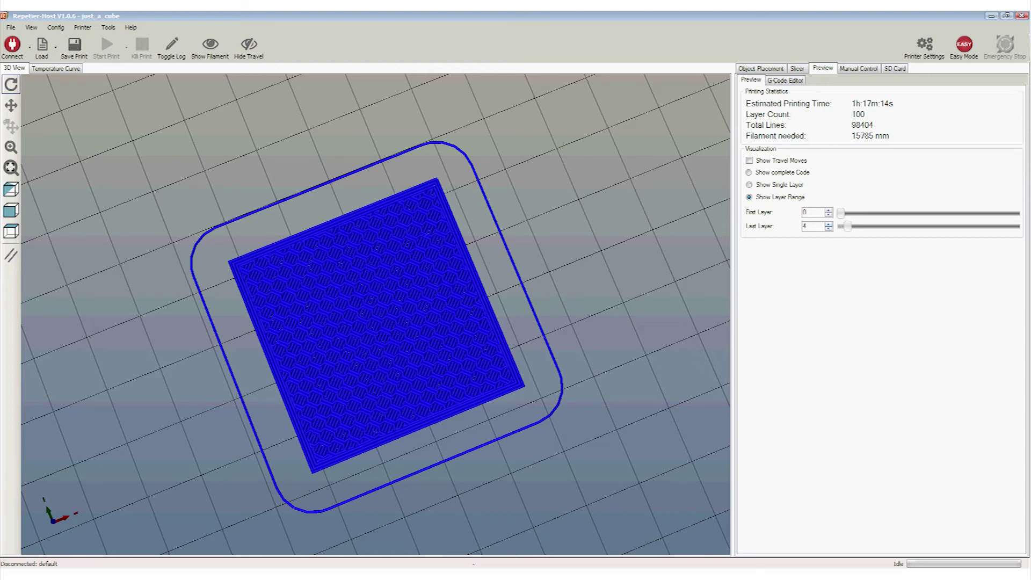
{"action": "key", "text": "End"}
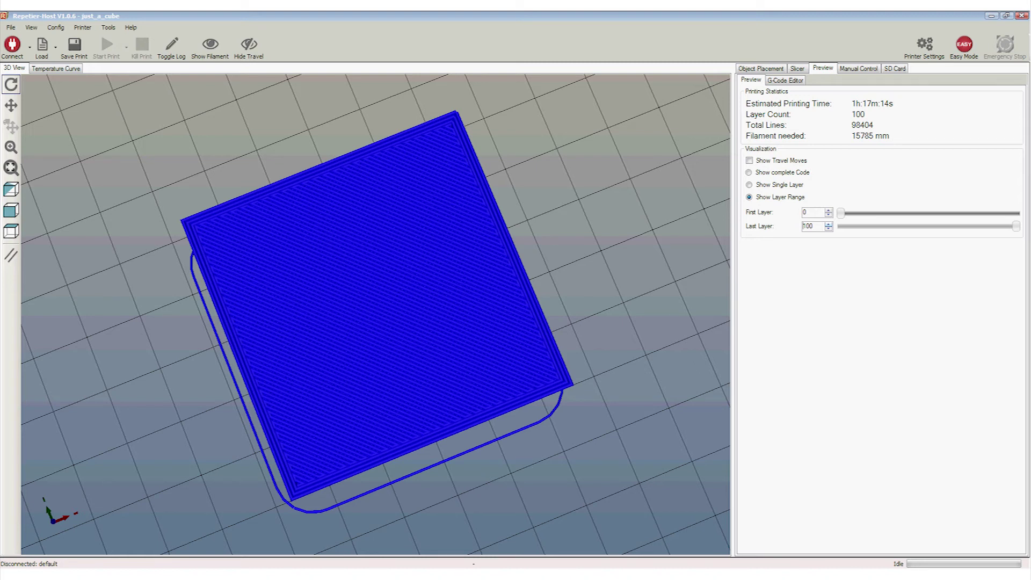
Alternate the preview's last layer between 100 and 99 to compare the fill directions of the top layers.
{"action": "key", "text": "Left"}
{"action": "key", "text": "Right"}
{"action": "key", "text": "Down"}
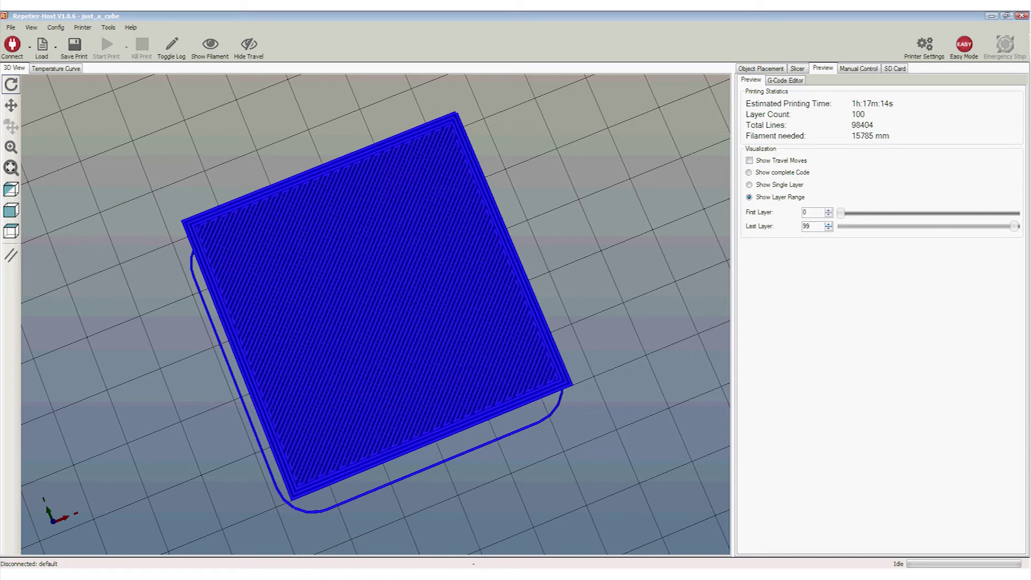
{"action": "key", "text": "Up"}
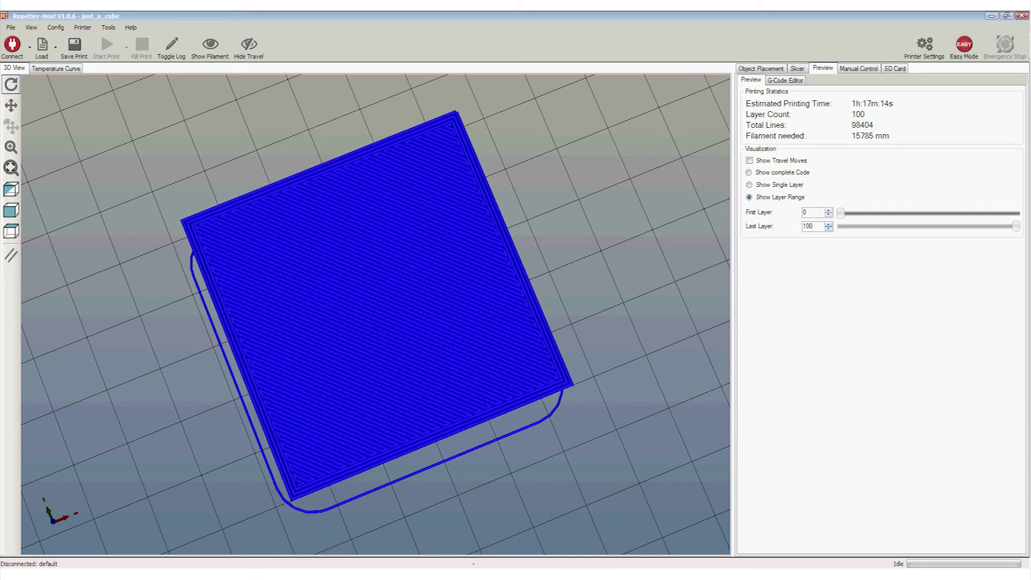
{"action": "key", "text": "Down"}
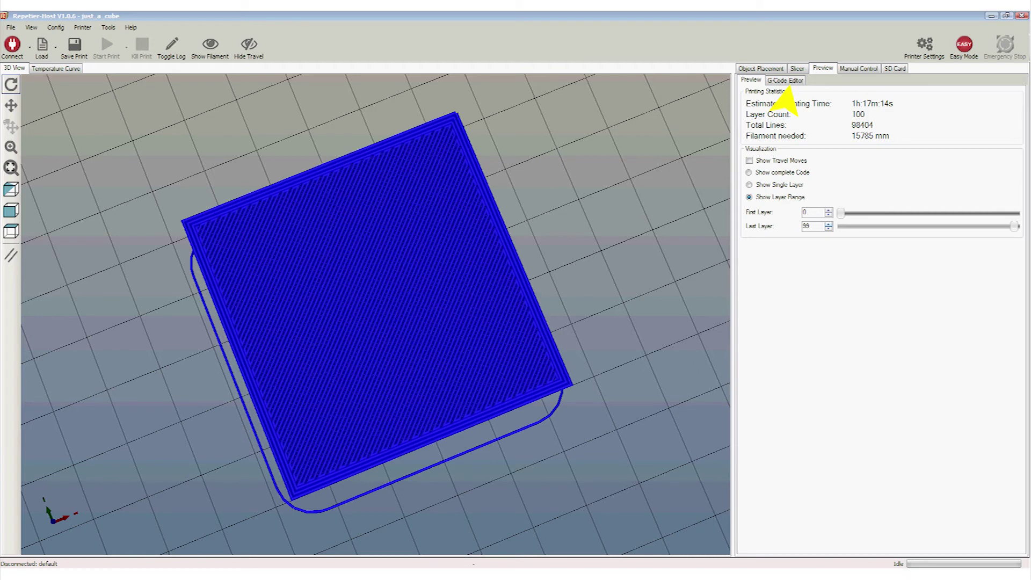
Open the generated G-code of the sliced cube for inspection.
{"action": "left_click", "coordinate": [785, 80]}
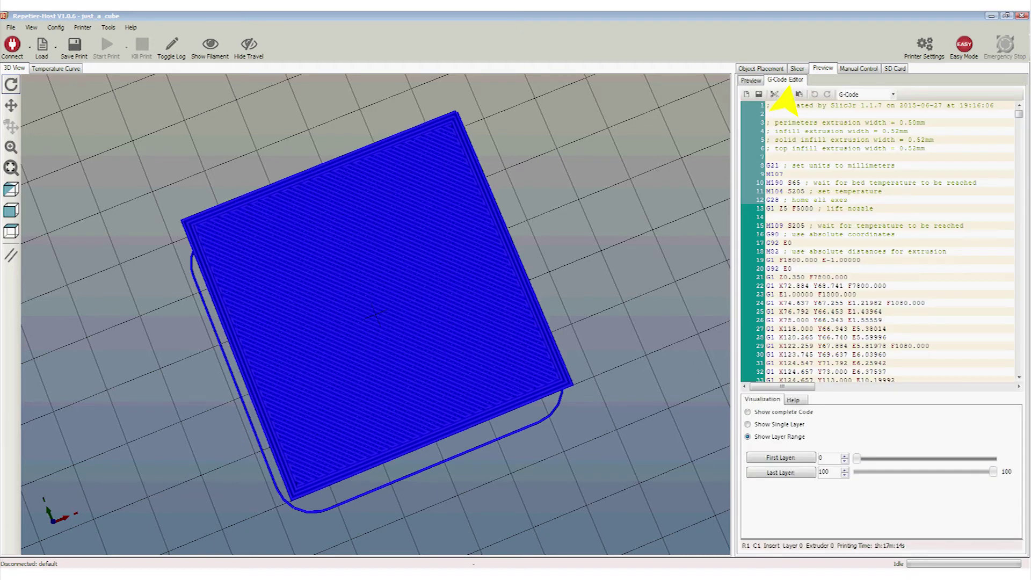